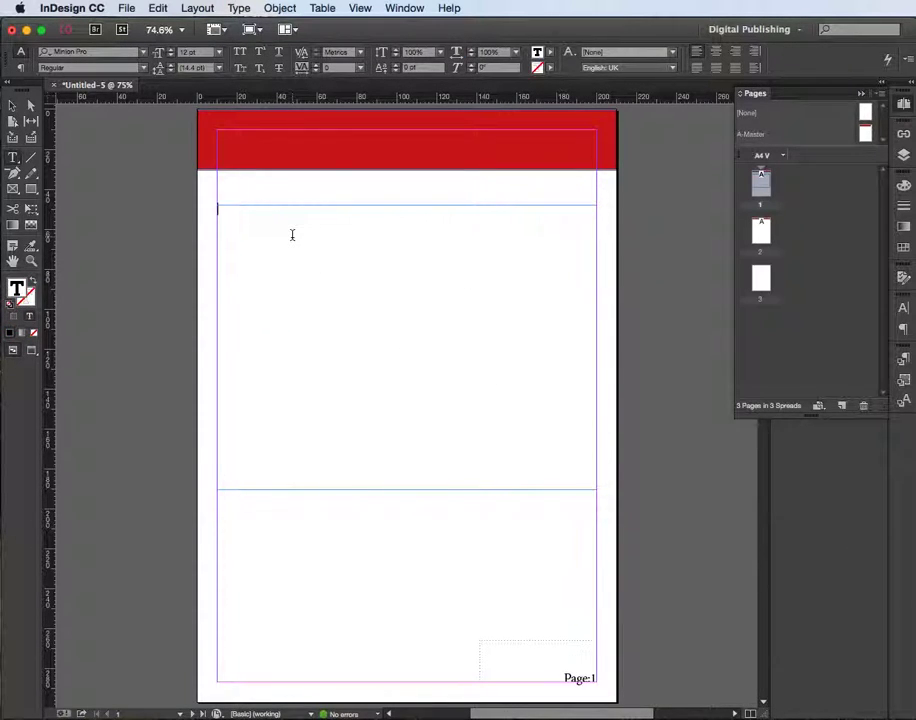
Fill the empty text frame on page 1 with placeholder text
type("ttevjbej")
left_click(242, 10)
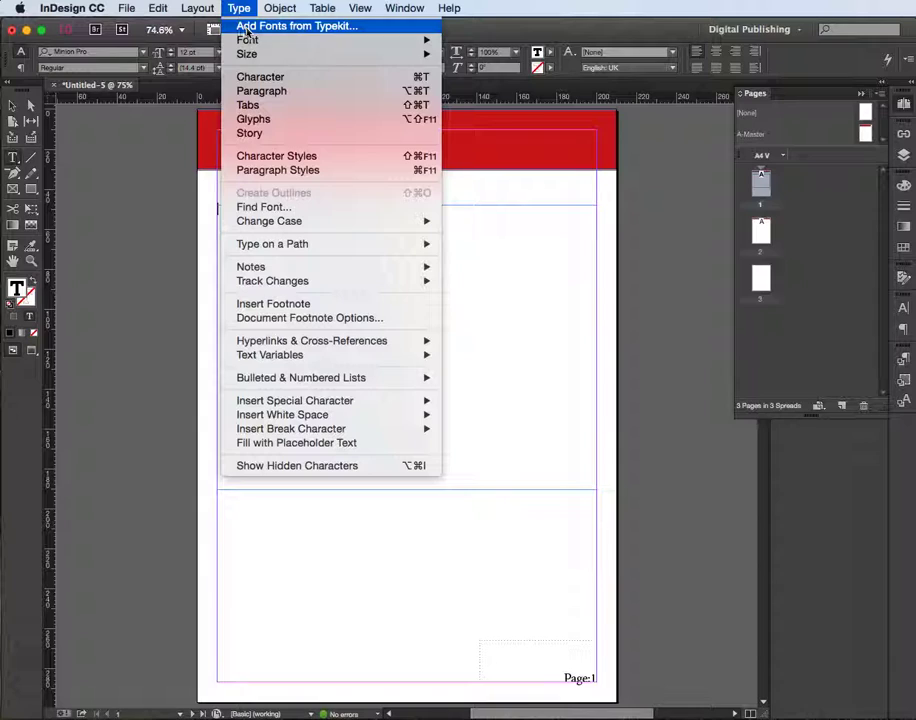
mouse_move(241, 244)
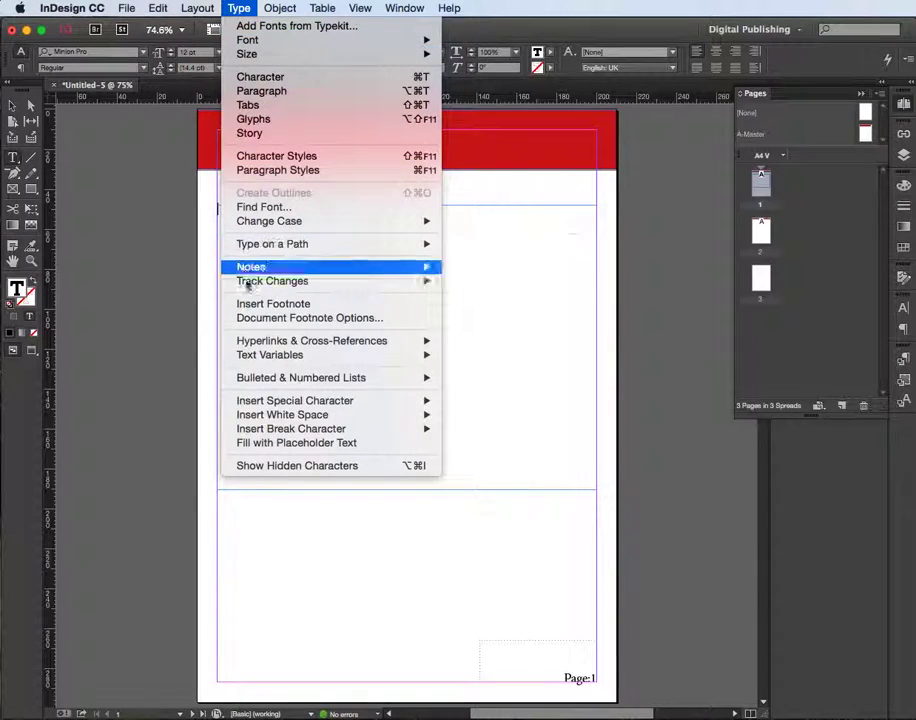
left_click(296, 443)
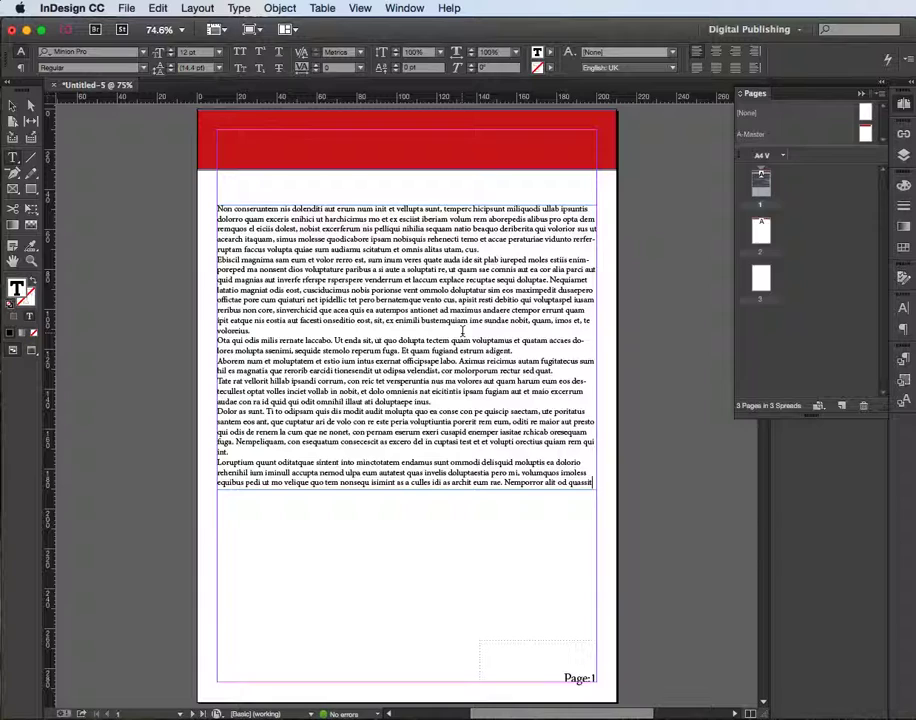
Shrink the text frame to about 68 mm wide and 119 mm high, and check the page in Preview mode
left_click(12, 104)
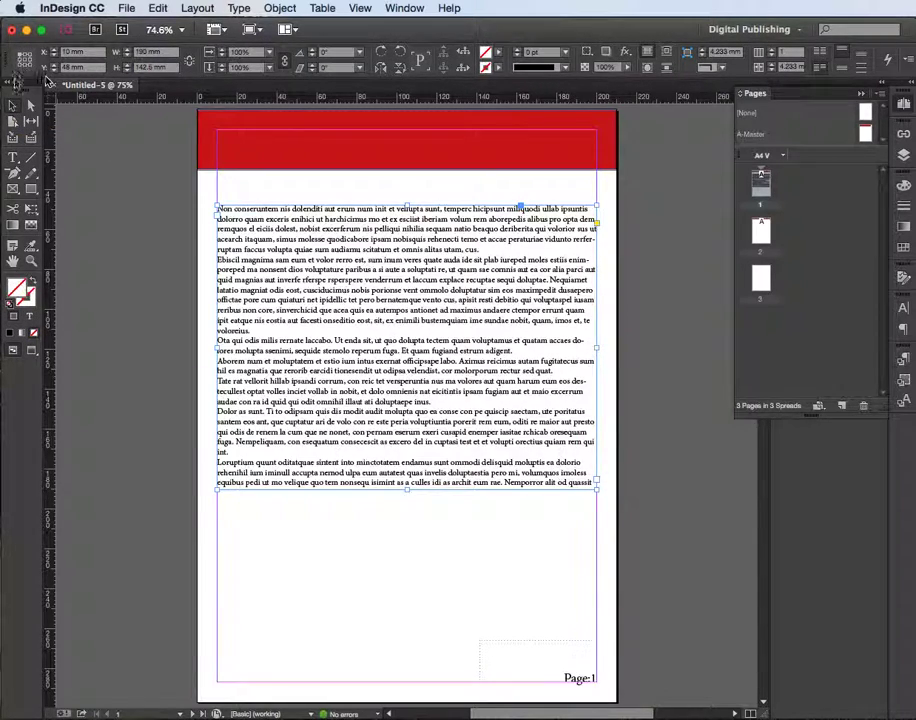
left_click_drag(595, 493, 356, 448)
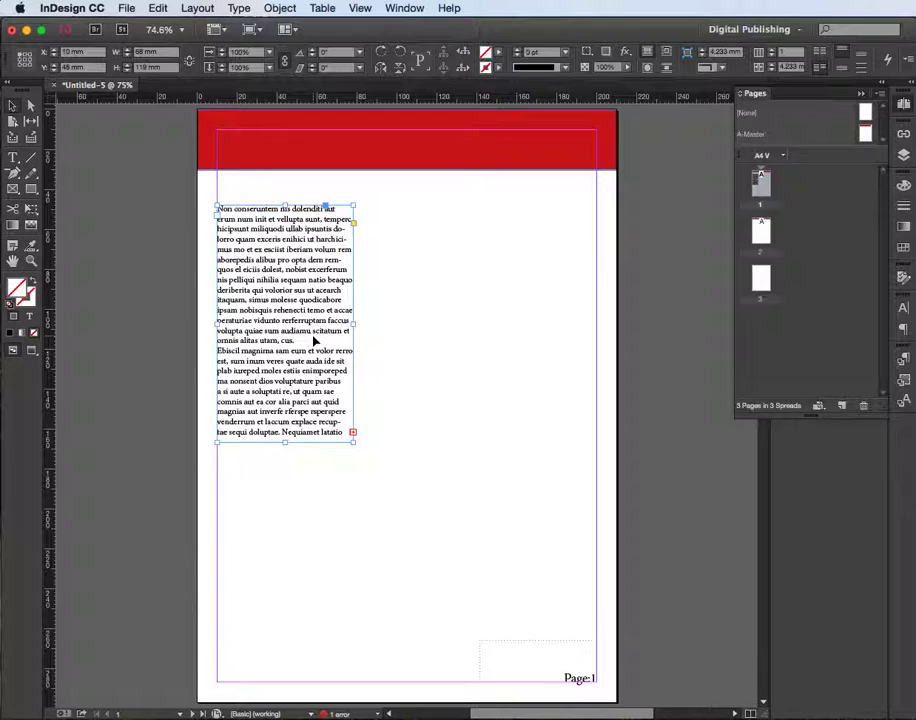
key("w")
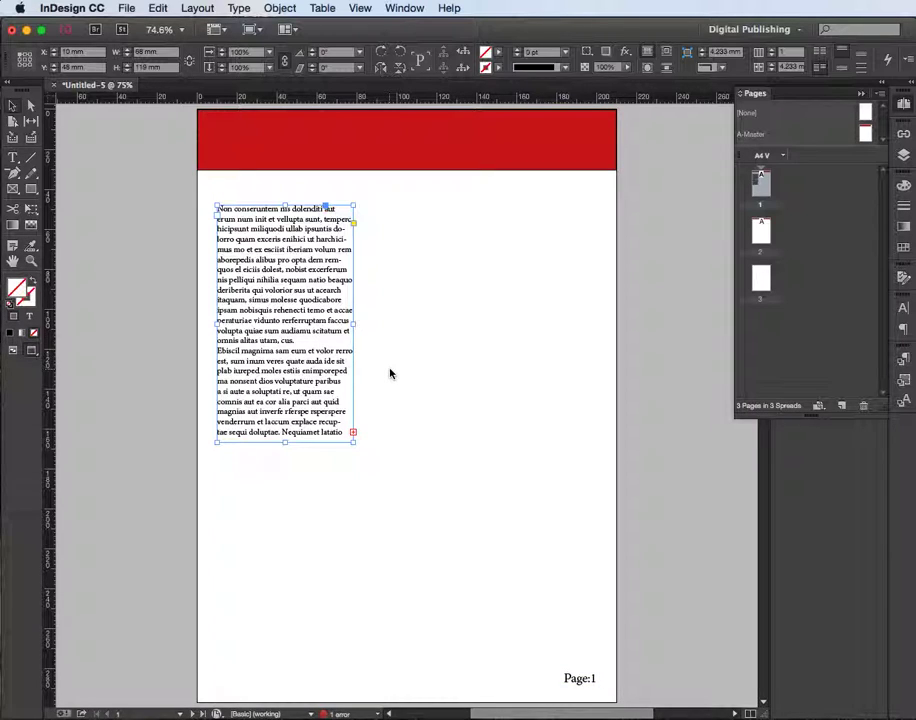
key("w")
left_click(415, 457)
key("w")
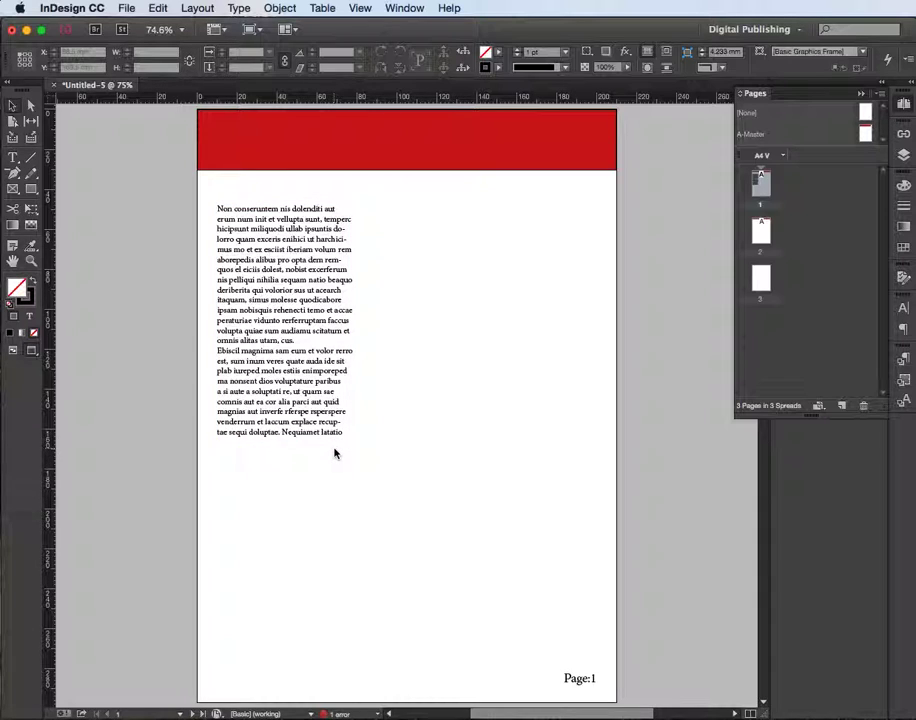
key("w")
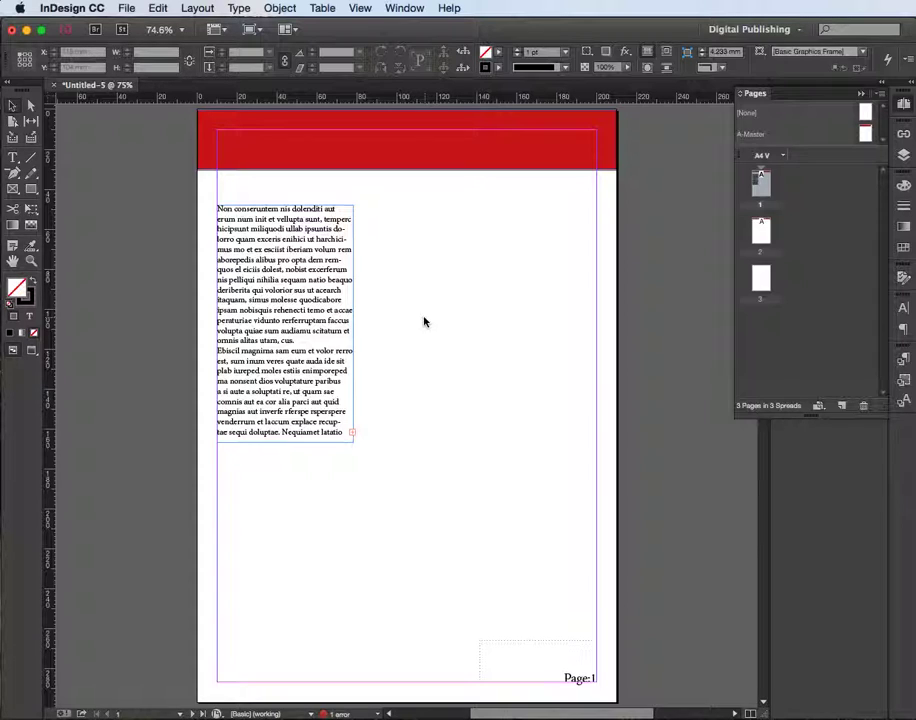
Enlarge the text frame to about 190 × 146 mm and split it into three columns with a 5 mm gutter
left_click(349, 432)
left_click_drag(353, 441, 594, 493)
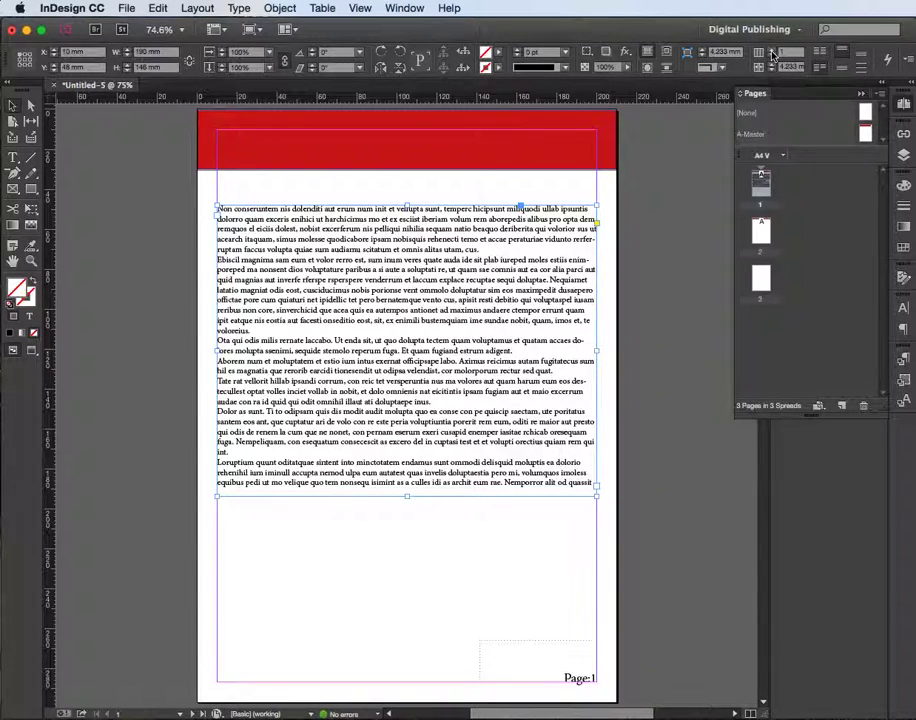
left_click(772, 53)
left_click(772, 53)
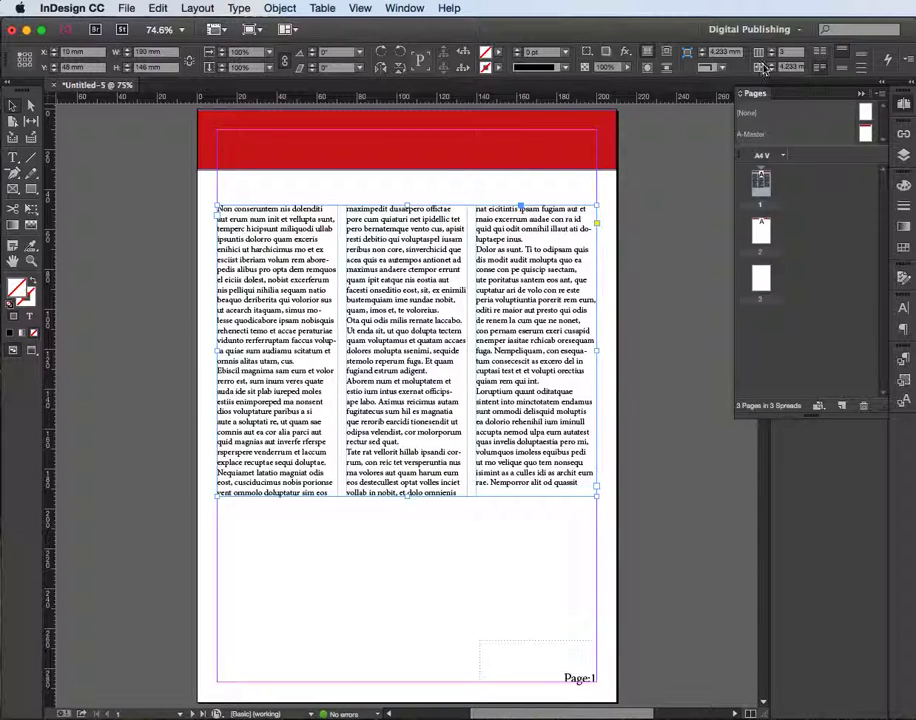
left_click(772, 66)
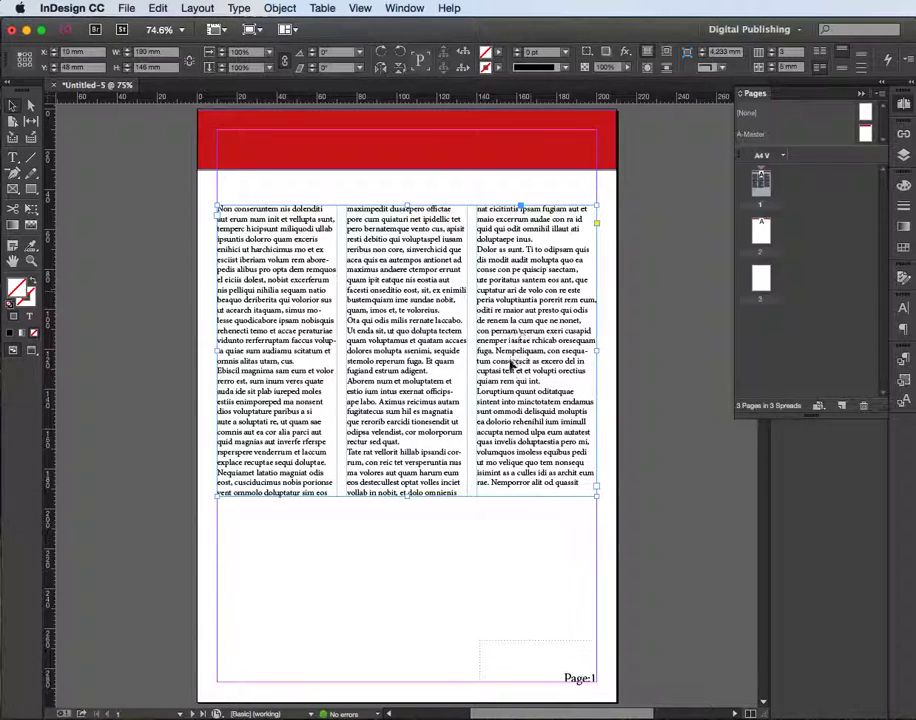
Shorten the three-column text frame to about 137.5 mm high and extend it to about 176 mm
mouse_move(408, 497)
left_mouse_down()
mouse_move(405, 580)
mouse_move(407, 478)
left_mouse_up()
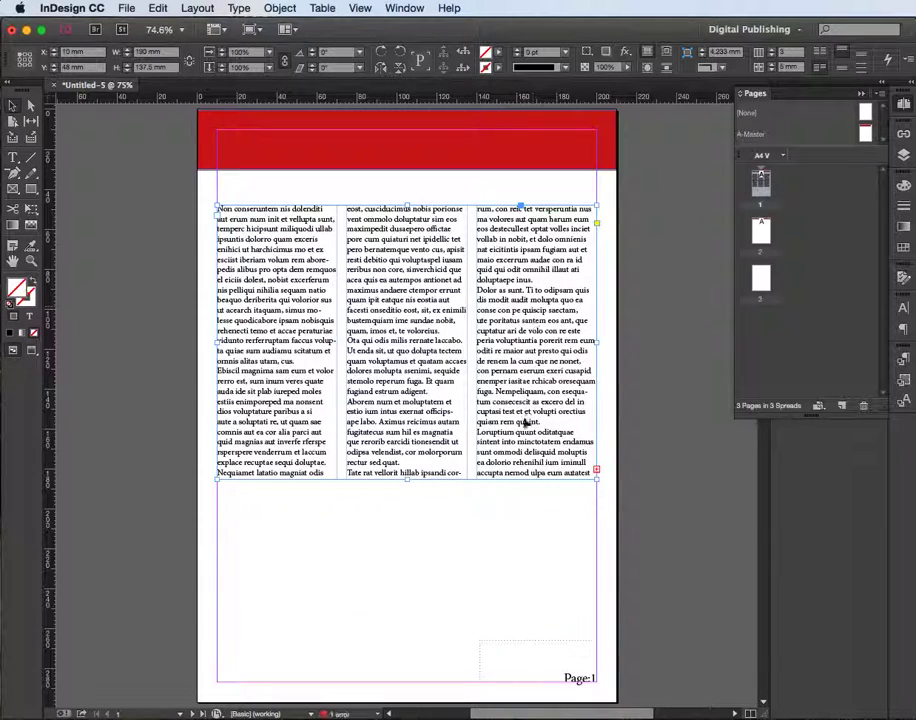
left_click_drag(408, 481, 409, 554)
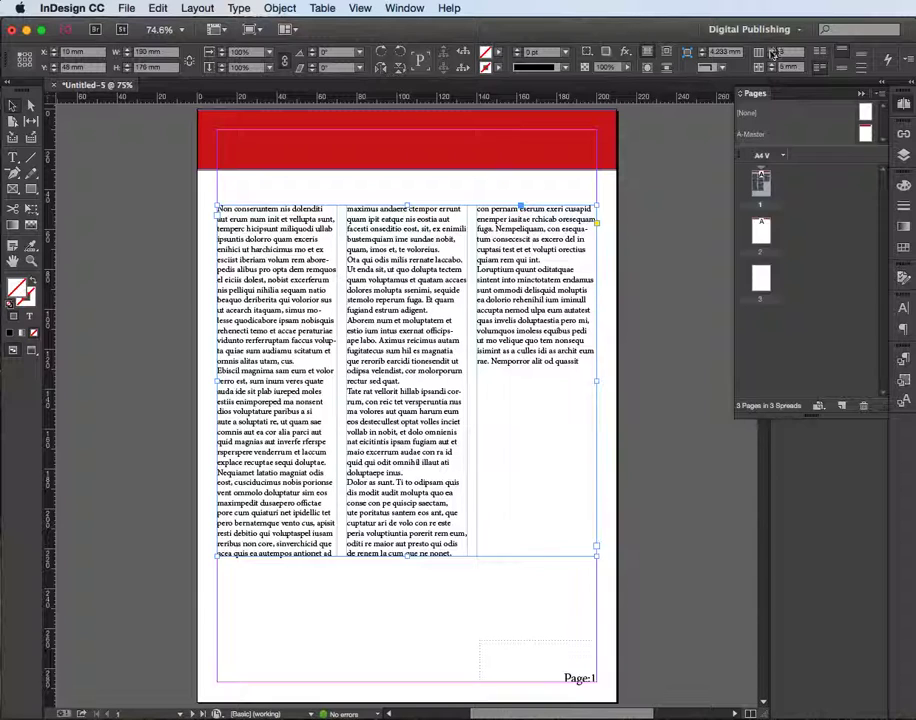
Reduce the text frame to one column and shrink it to about 62.5 mm wide and 131 mm high
left_click(772, 57)
left_click(773, 58)
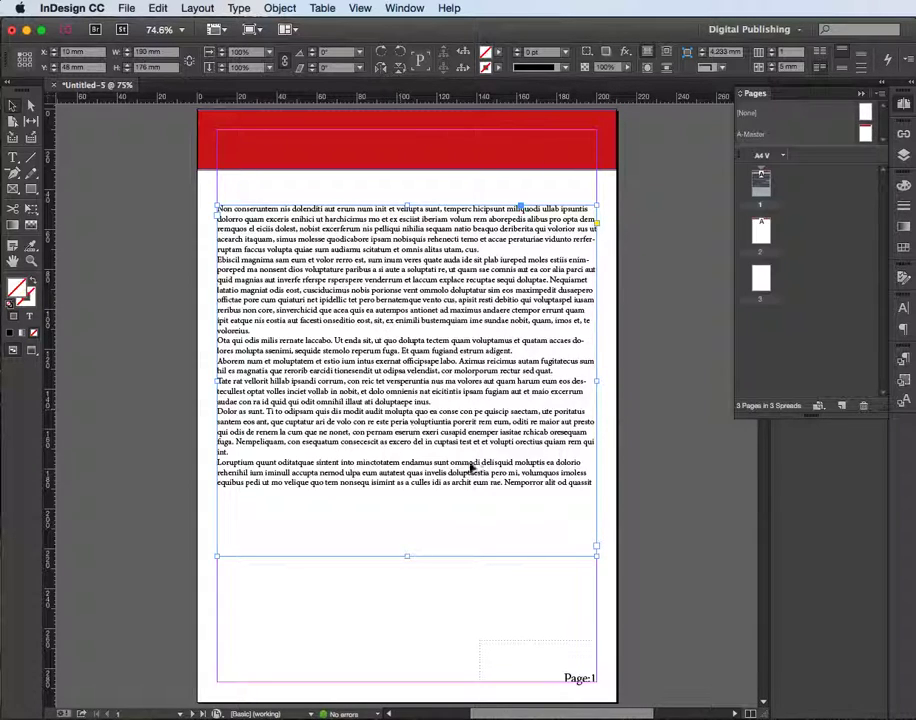
left_click_drag(593, 554, 342, 463)
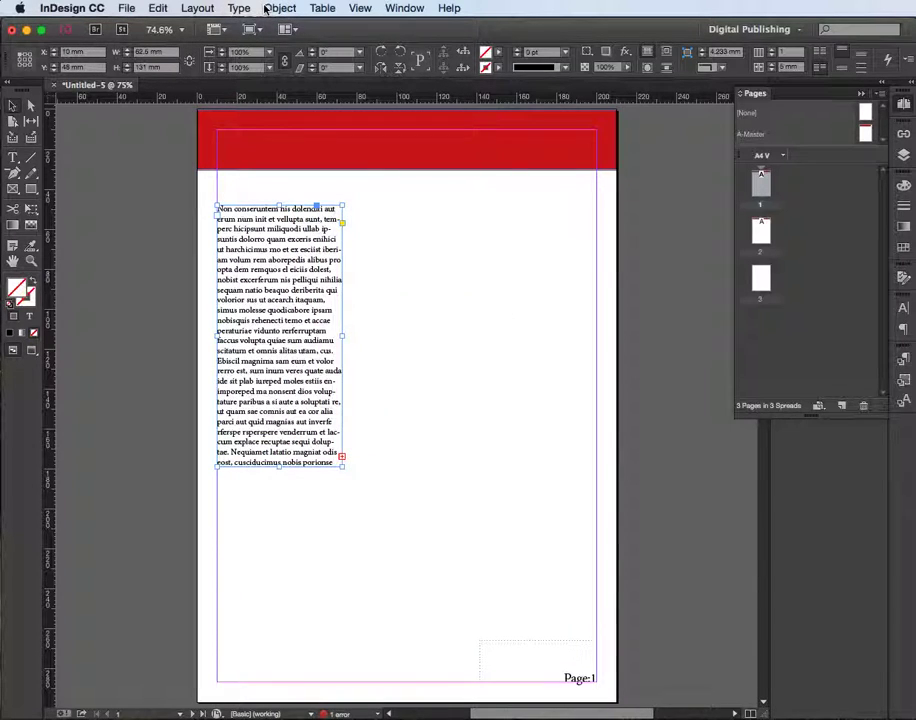
Divide page 1 into three layout columns with a 5 mm gutter in the Margins and Columns settings
left_click(186, 12)
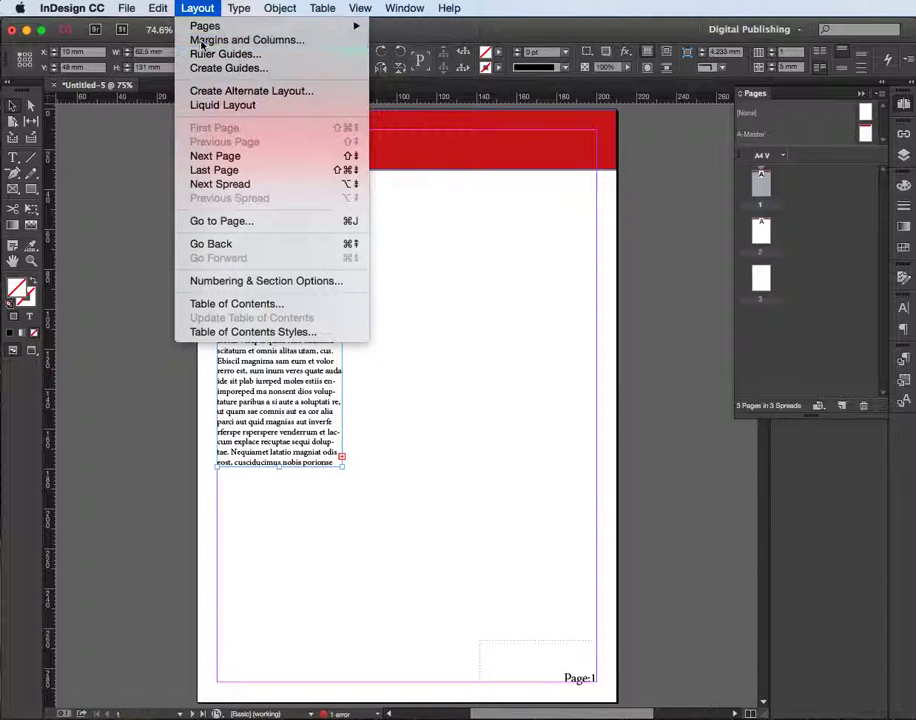
left_click(201, 42)
left_click_drag(704, 325, 534, 187)
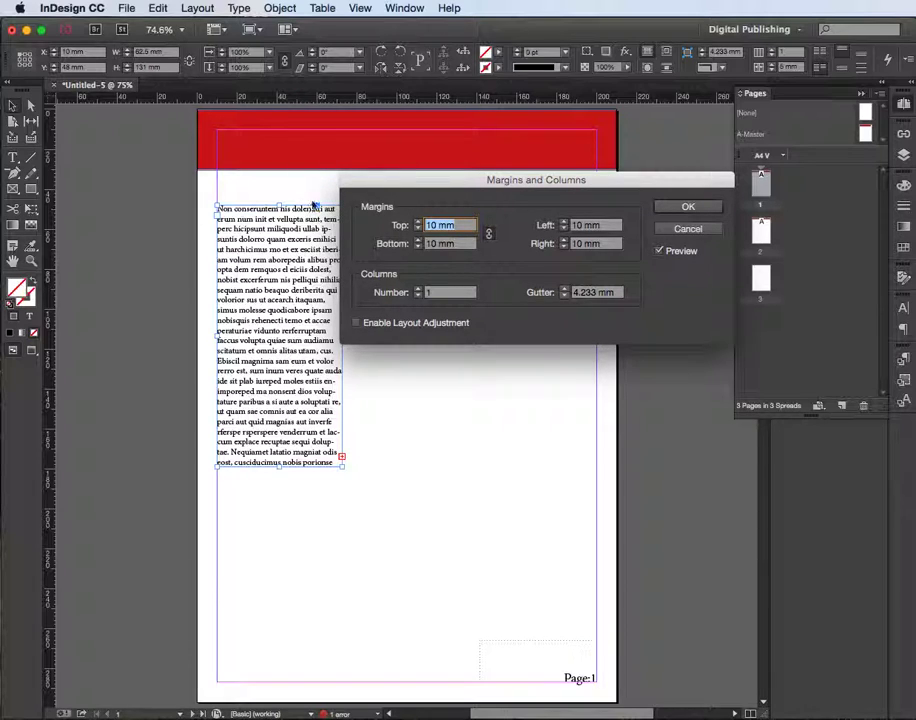
left_click(419, 289)
left_click(419, 289)
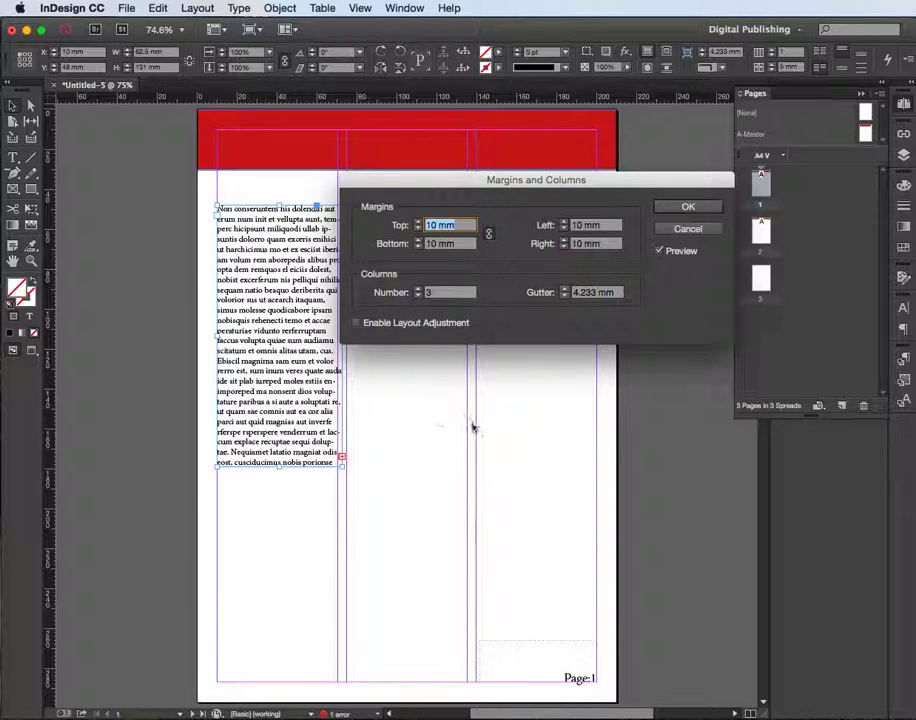
key("shift+Tab")
type("5")
key("Tab")
left_click(689, 207)
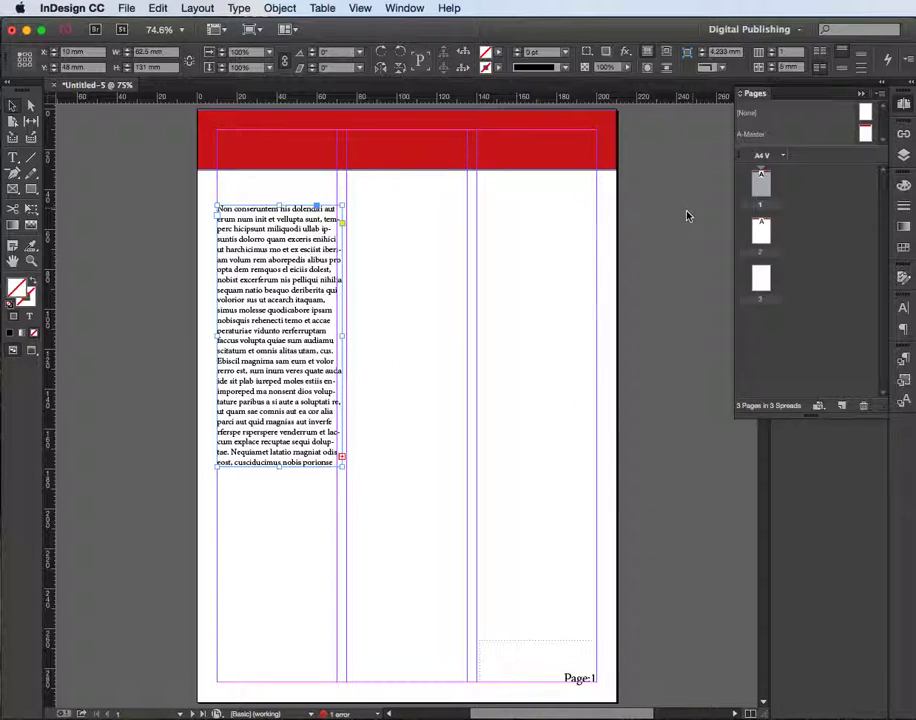
Move the text frame up below the red header and fit it to the first column, about 60 × 192.5 mm
mouse_move(267, 251)
left_mouse_down()
mouse_move(298, 232)
mouse_move(267, 226)
left_mouse_up()
left_click_drag(342, 312, 336, 312)
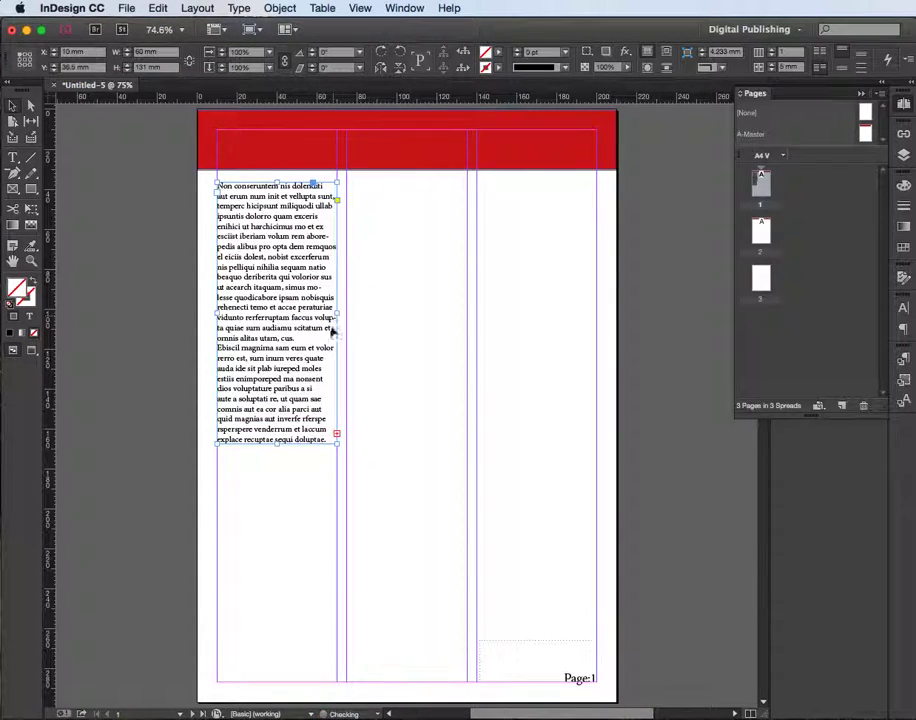
left_click_drag(278, 443, 270, 562)
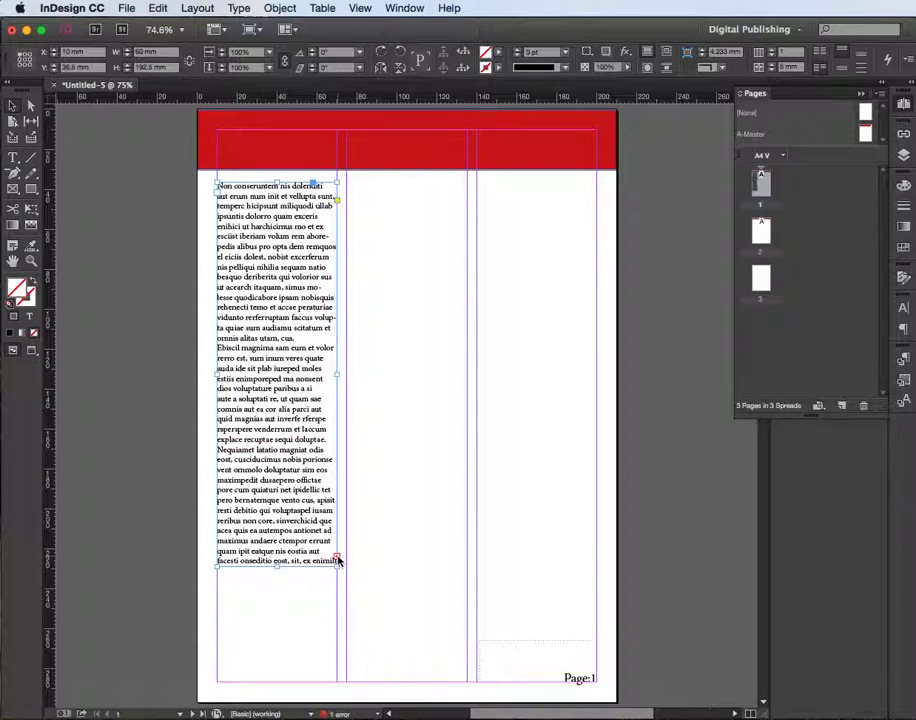
Thread the overset text into new 60 mm wide frames, about 192.5 mm high in the second column and 196.5 mm in the third
left_click(338, 561)
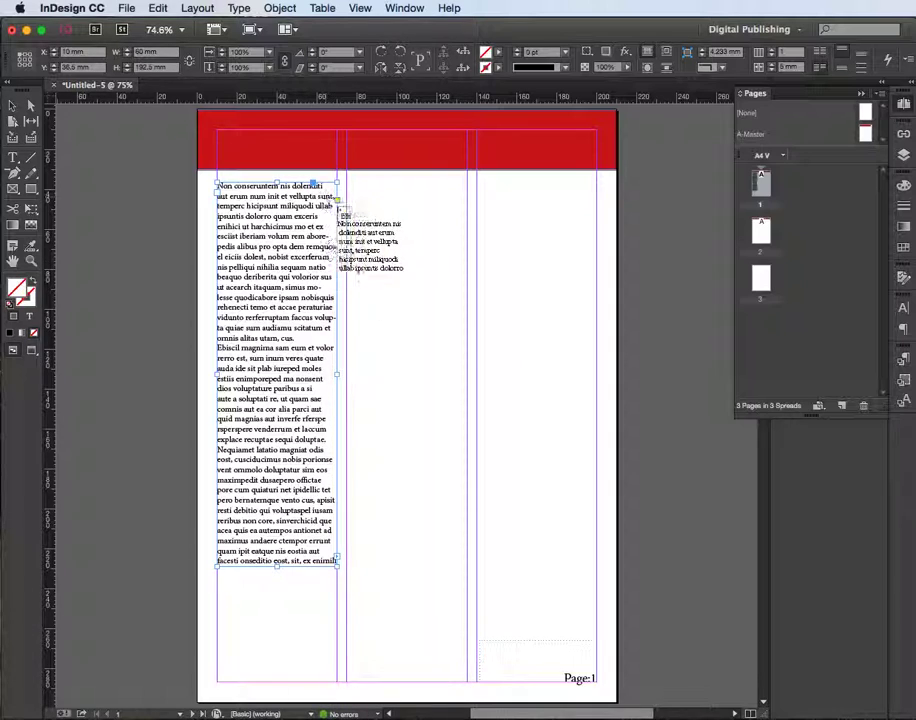
left_click(350, 189)
left_click_drag(455, 456, 467, 567)
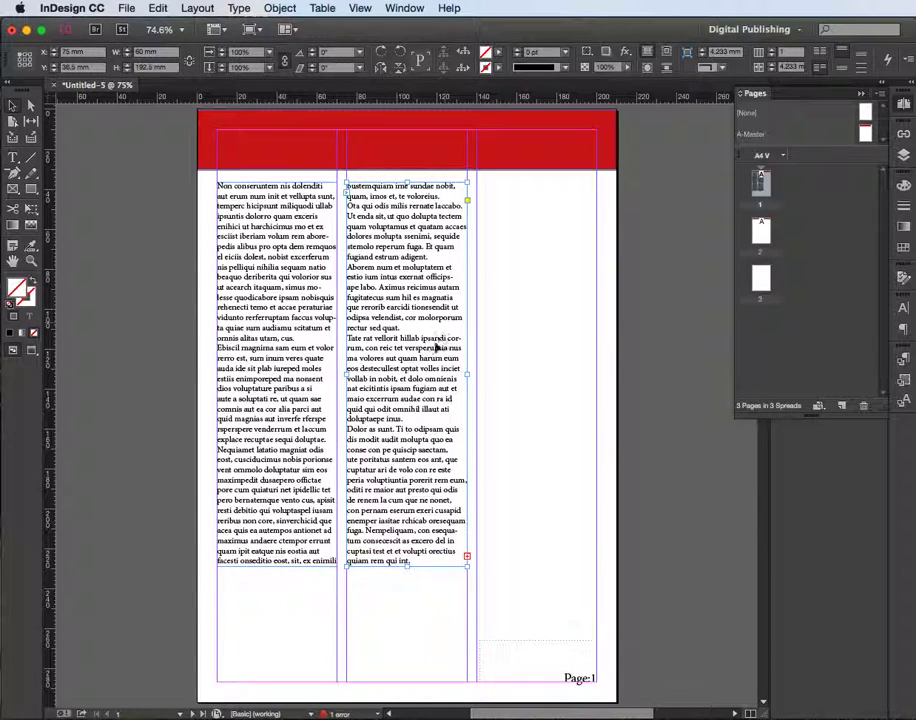
left_click(467, 557)
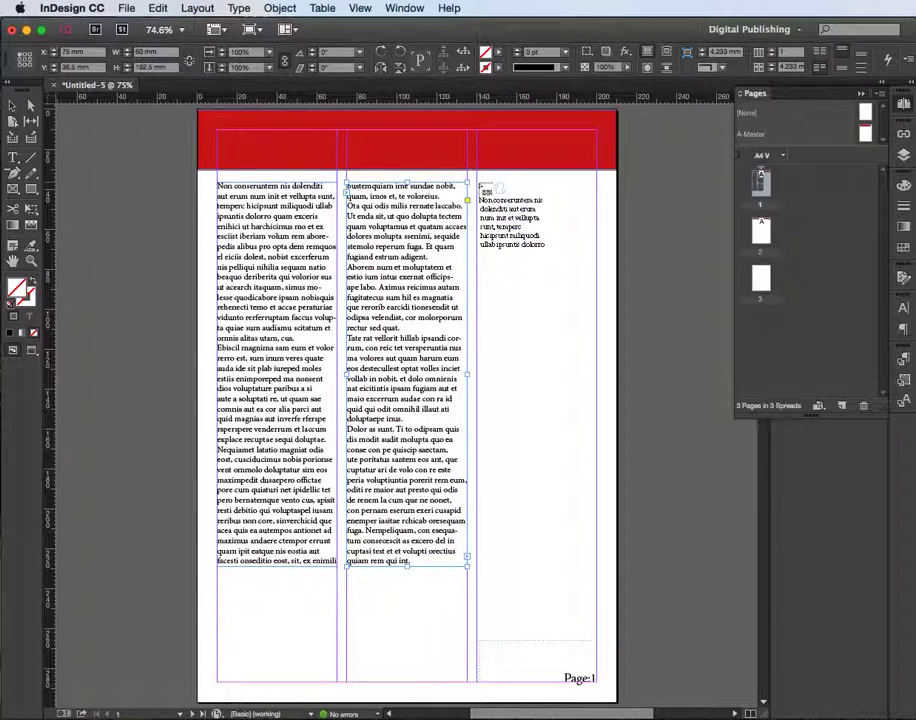
left_click_drag(478, 182, 597, 575)
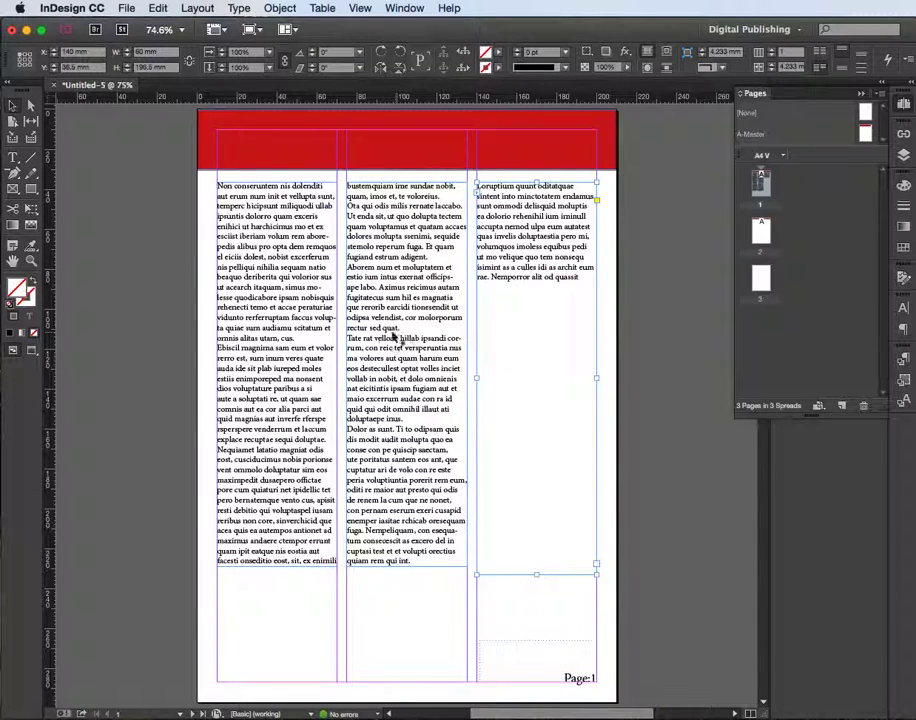
Add a single blank line after the paragraph ending "rectur sed quat." in the middle column, testing how the linked text reflows
left_click(13, 157)
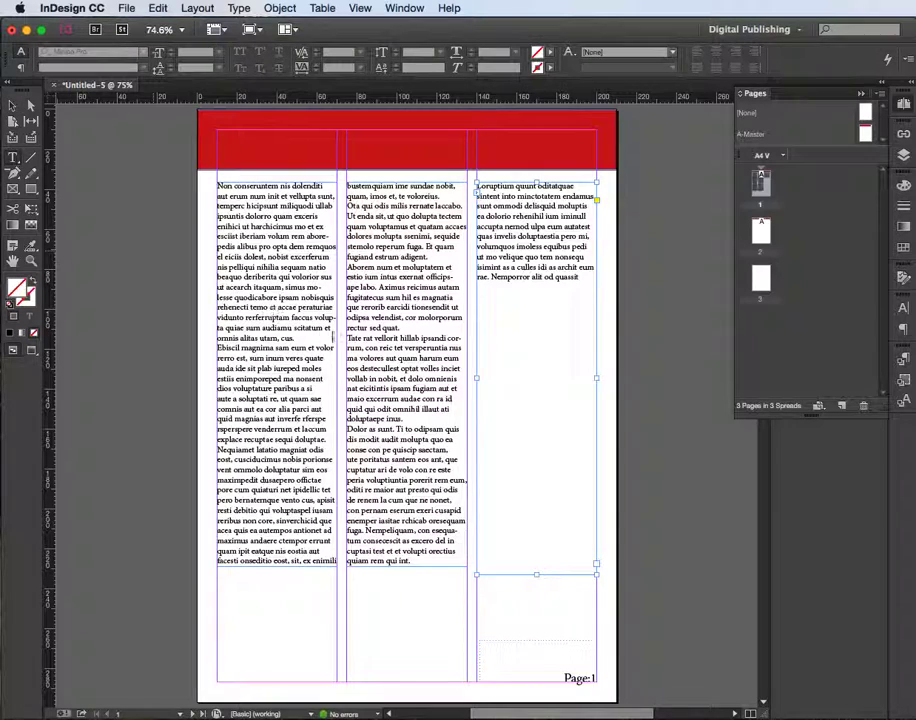
left_click(397, 328)
key("Return")
key("Return")
key("Return")
key("Return")
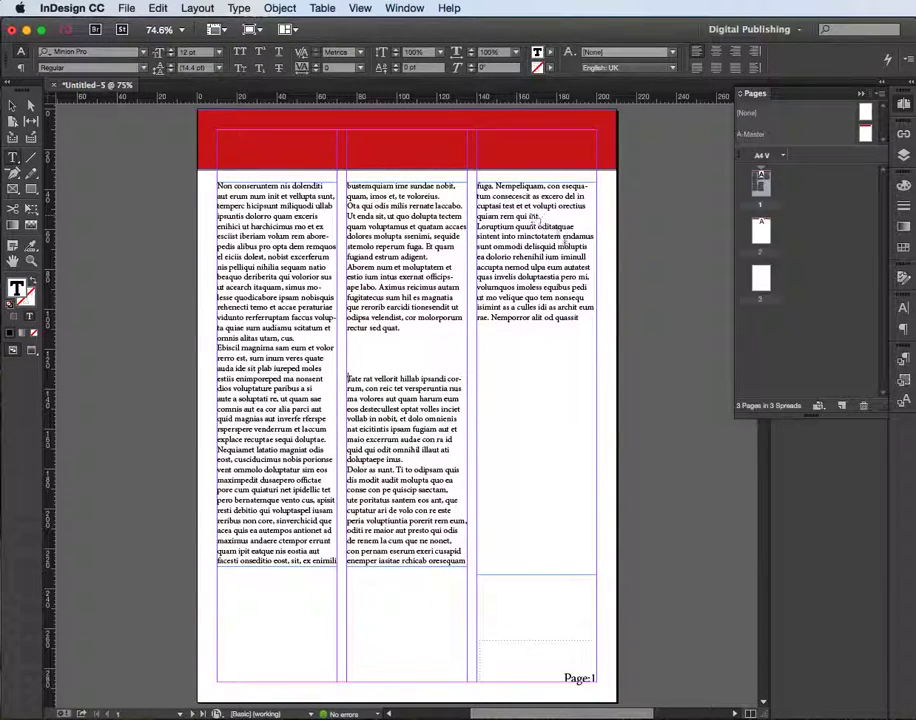
key("BackSpace")
key("BackSpace")
key("BackSpace")
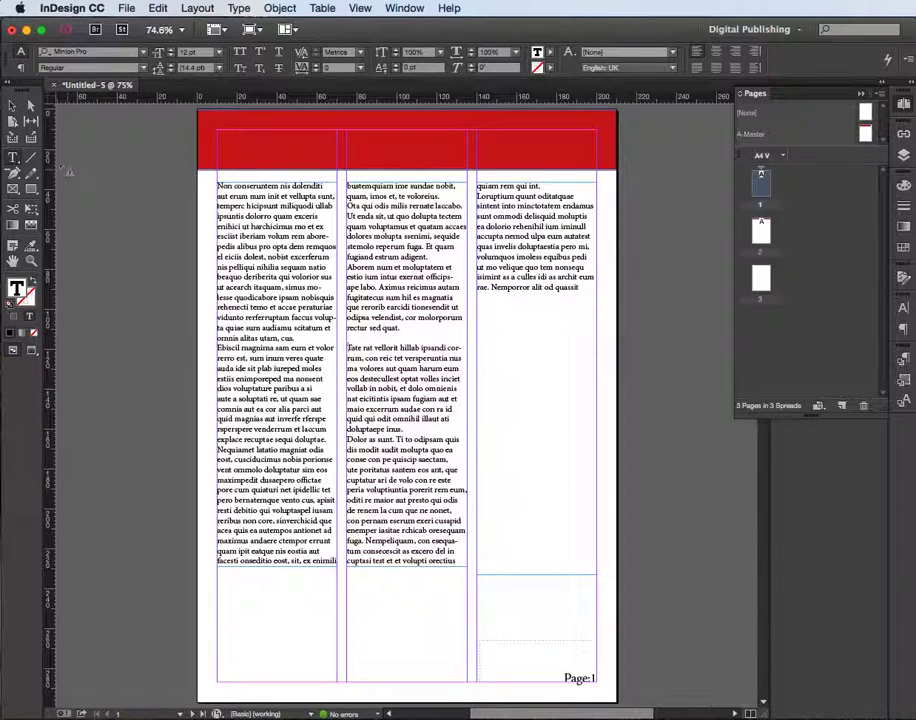
key("Escape")
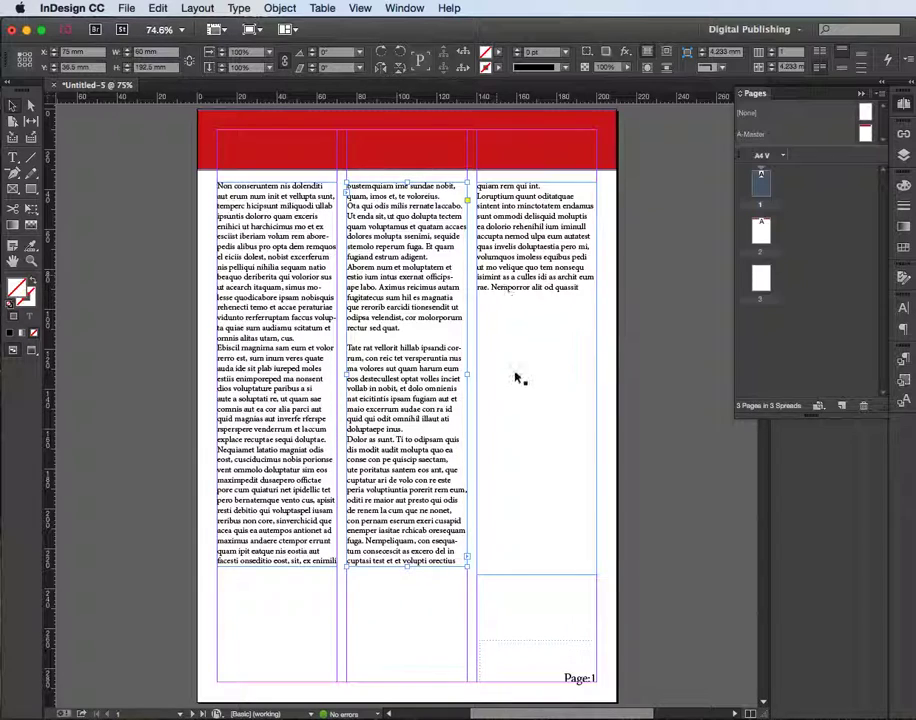
Shorten the three linked text frames to a matching height of about 177.5 mm
left_click_drag(407, 563, 405, 374)
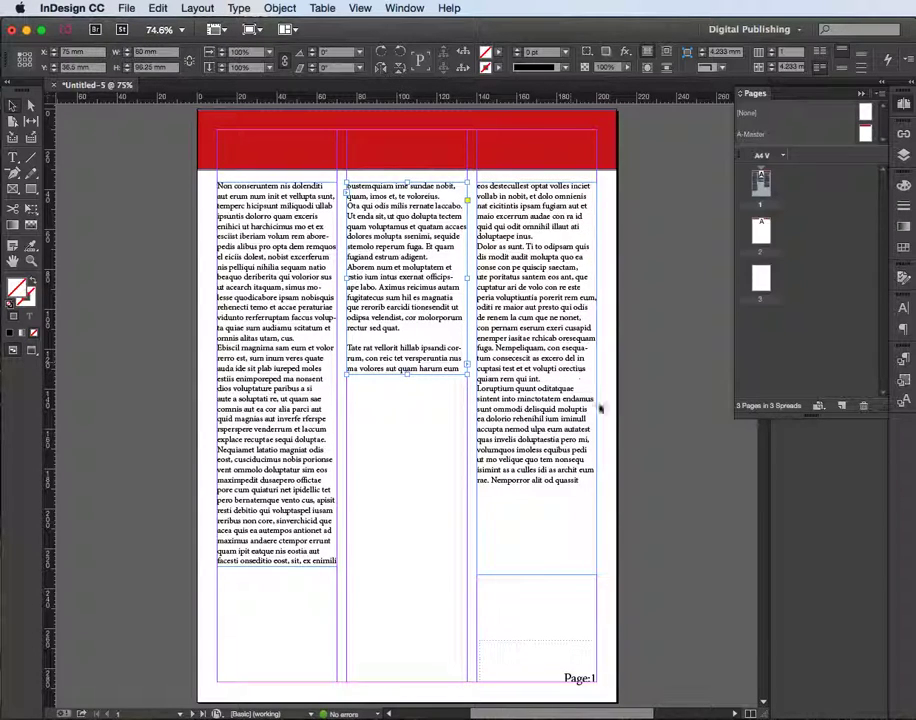
left_click_drag(266, 566, 282, 531)
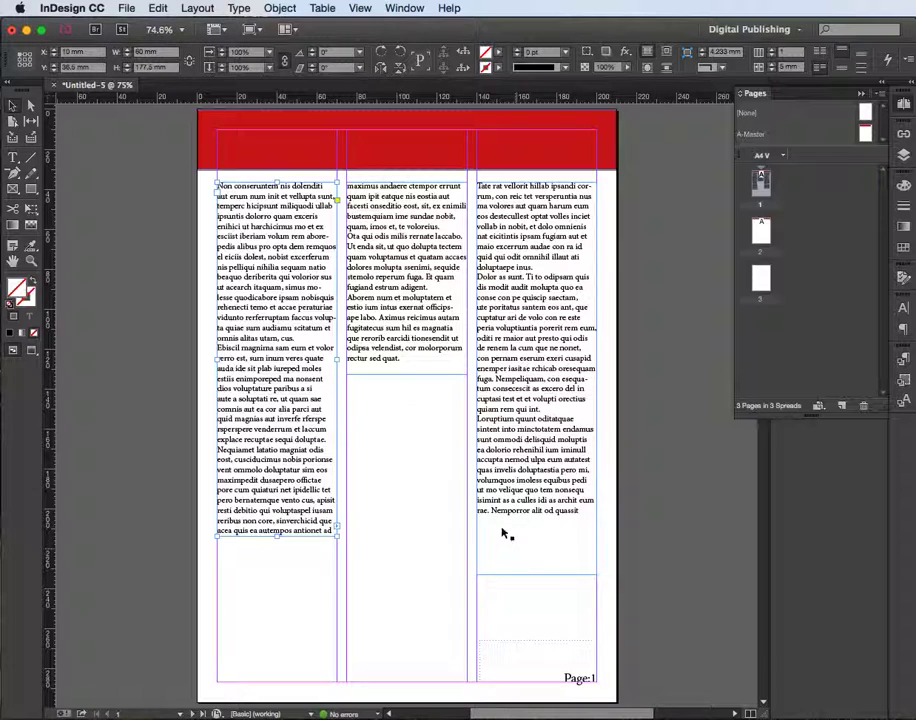
left_click(401, 360)
left_click_drag(408, 373, 408, 531)
left_click(528, 575)
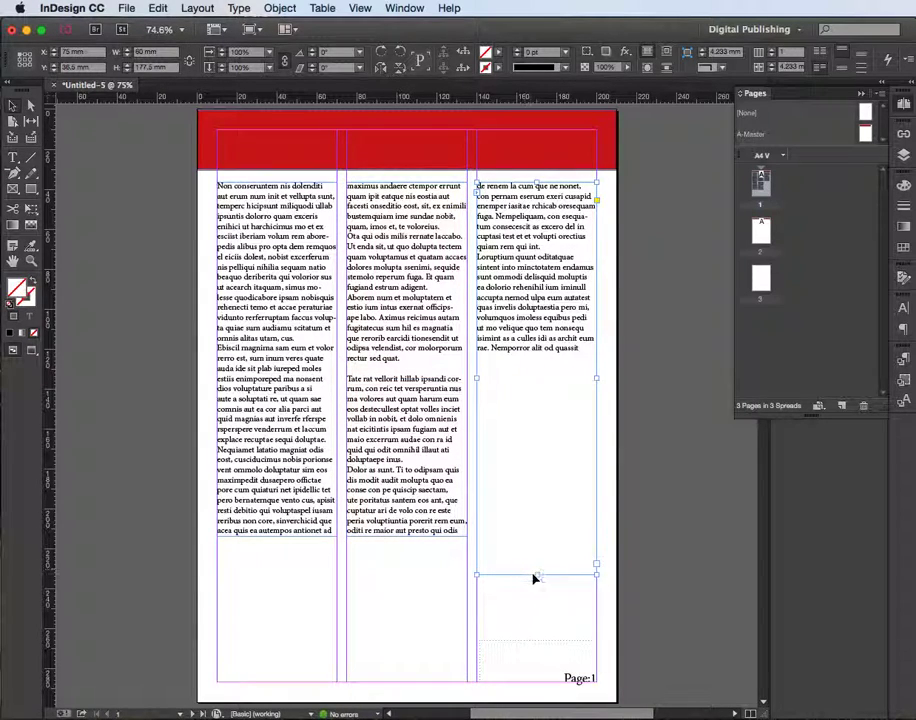
left_click_drag(537, 573, 536, 536)
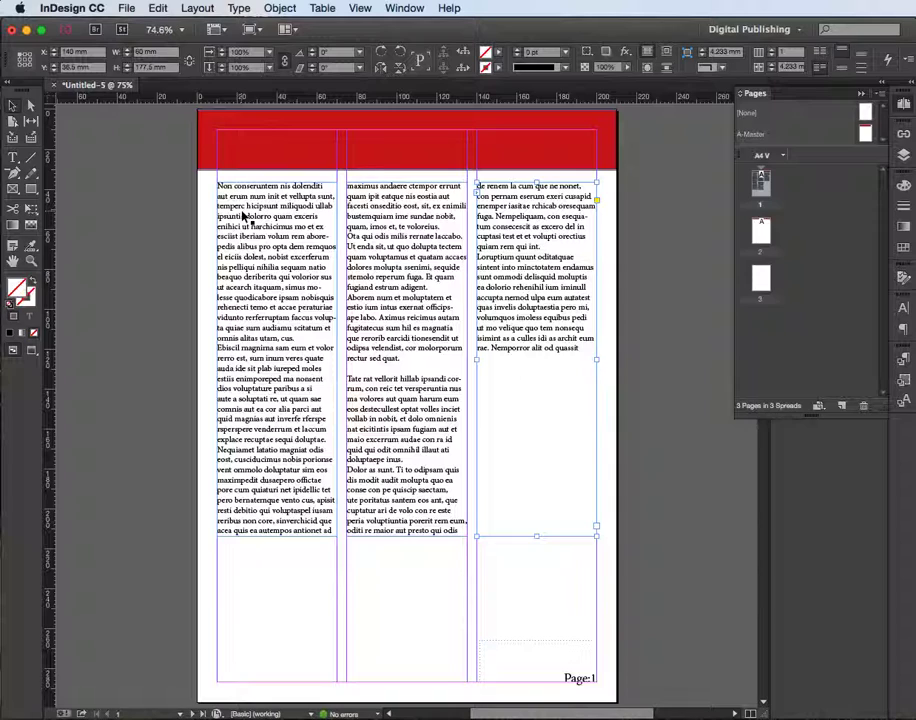